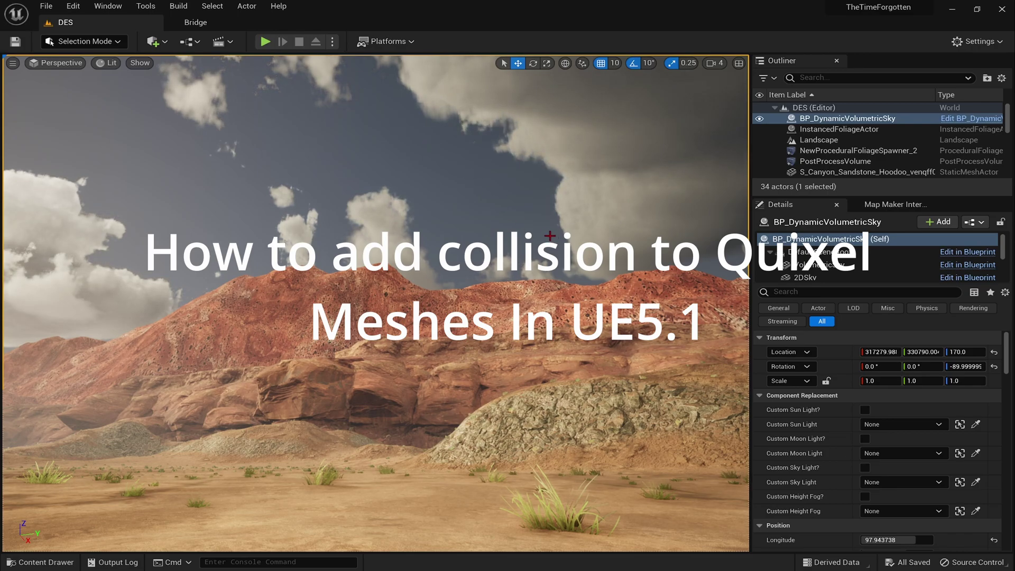
- Download the Modular Building Ground Floor Kit at Nanite quality from the latest assets in Quixel Bridge
{"action": "left_click", "coordinate": [196, 22]}
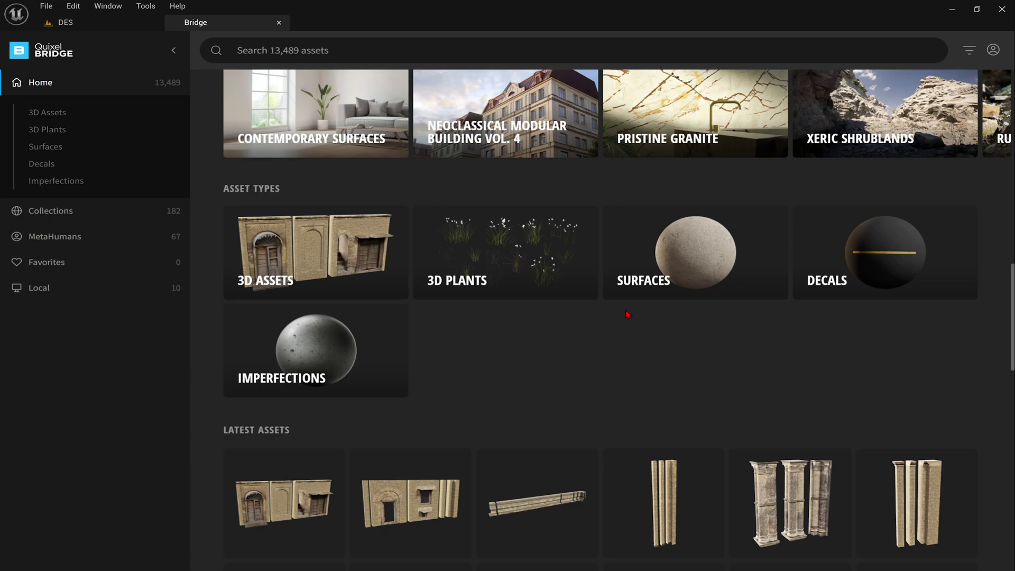
{"action": "scroll", "coordinate": [537, 356], "scroll_direction": "down", "scroll_amount": 3}
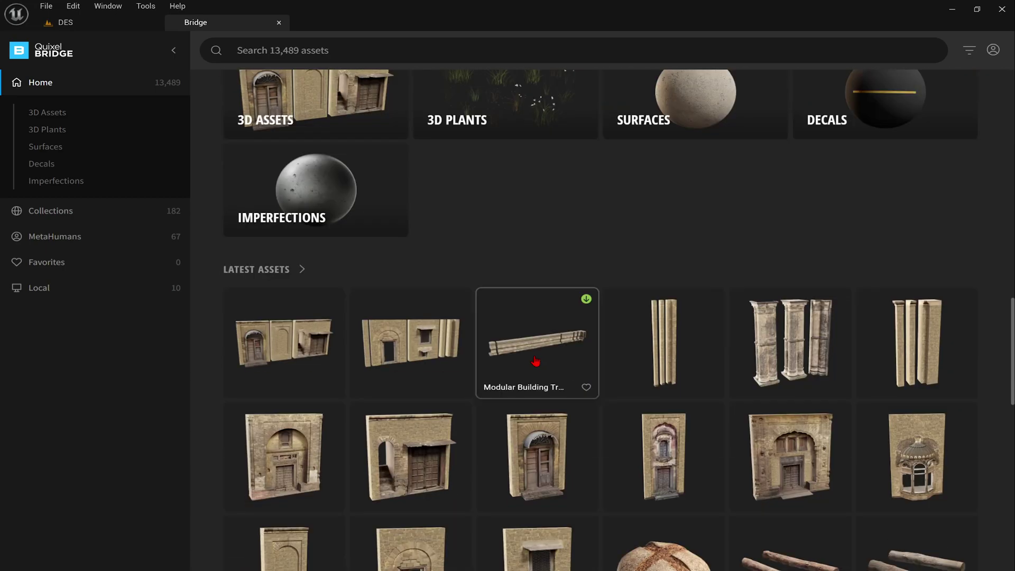
{"action": "left_click", "coordinate": [334, 326]}
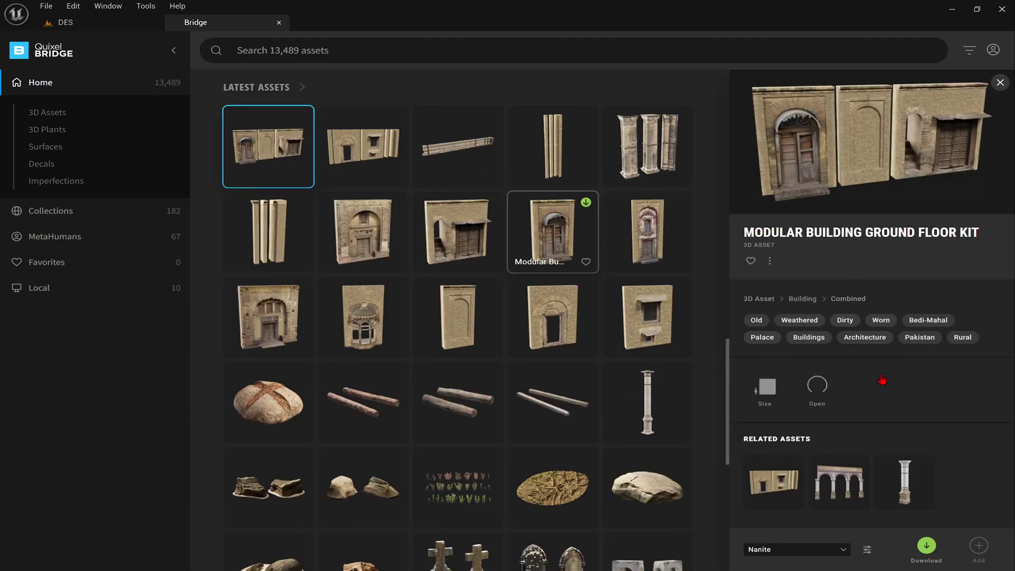
{"action": "left_click", "coordinate": [926, 546]}
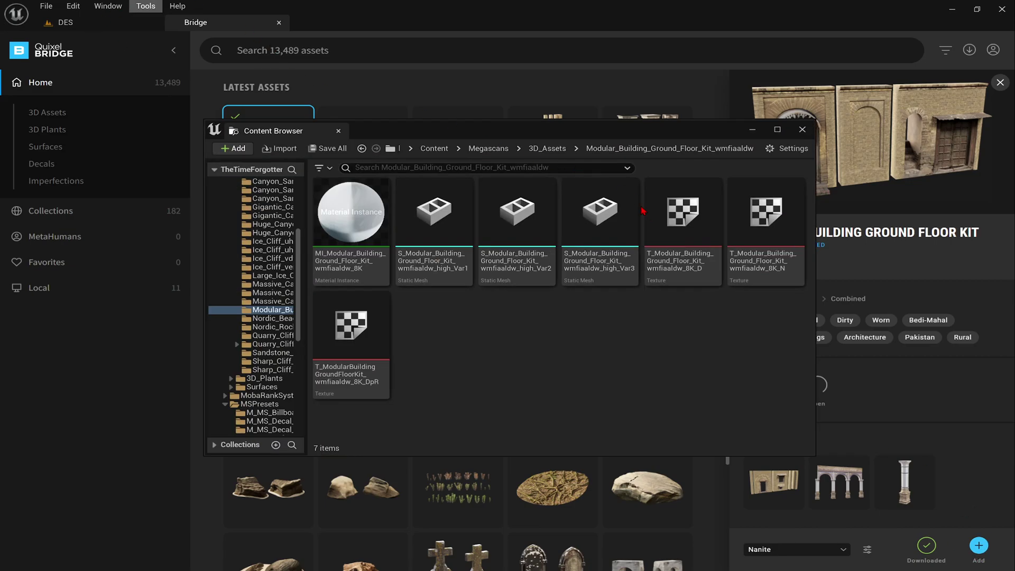
- Return to the DES level and open the kit's high_Var1 static mesh in a maximized mesh editor
{"action": "left_click", "coordinate": [112, 25]}
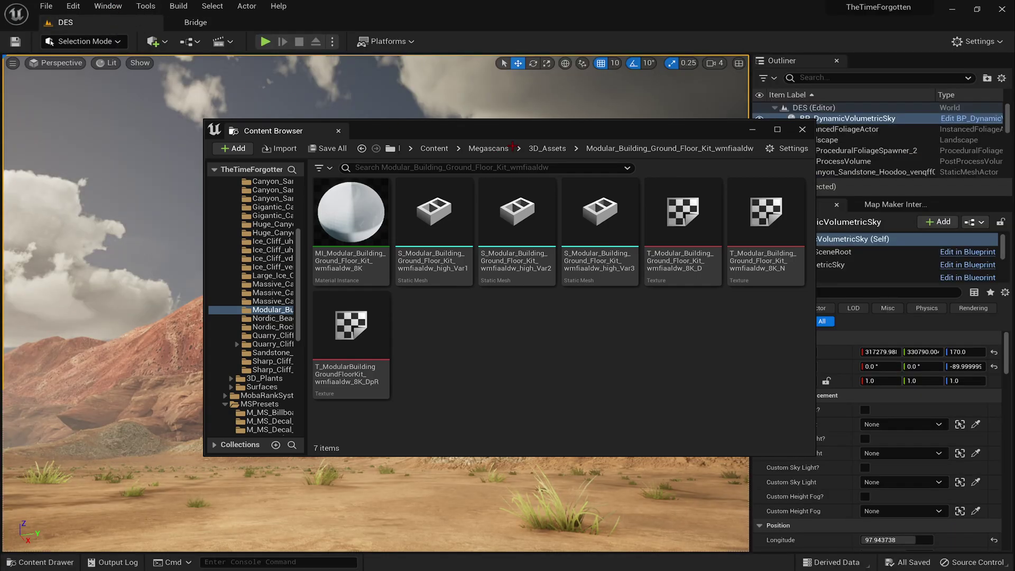
{"action": "left_click_drag", "start_coordinate": [562, 138], "coordinate": [423, 229]}
{"action": "left_click", "coordinate": [304, 344]}
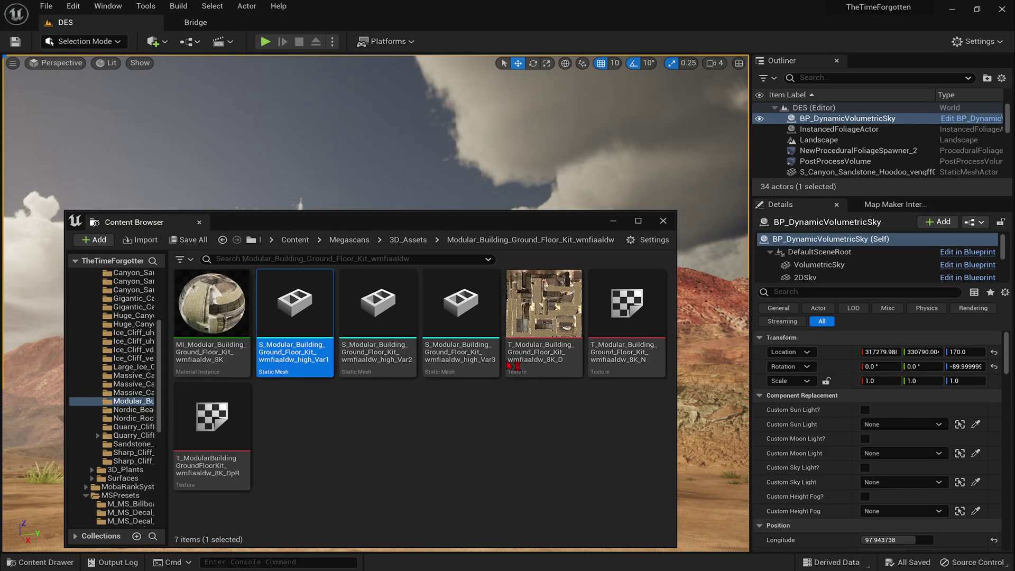
{"action": "key", "text": "Return"}
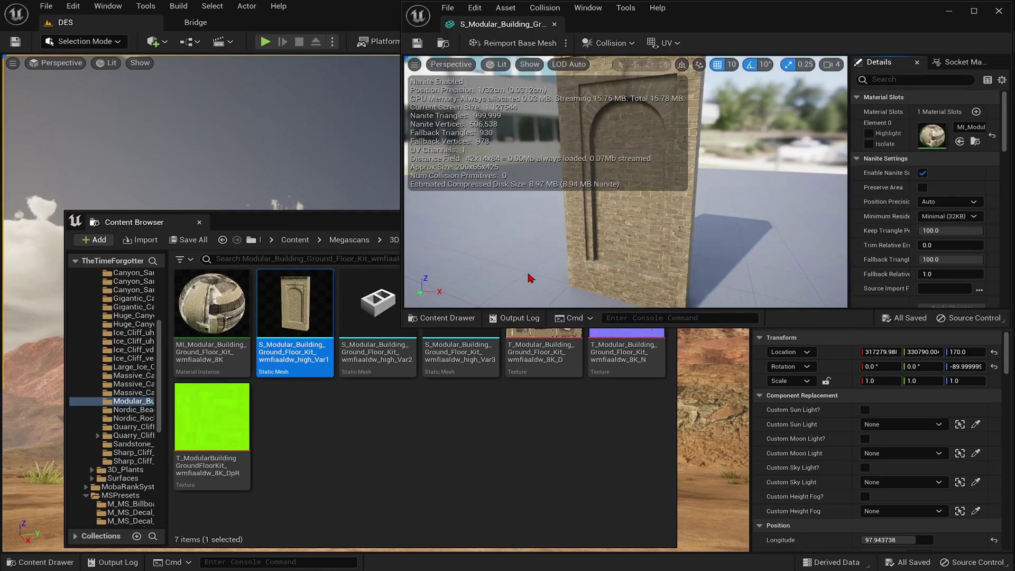
{"action": "left_click_drag", "start_coordinate": [803, 24], "coordinate": [626, 150]}
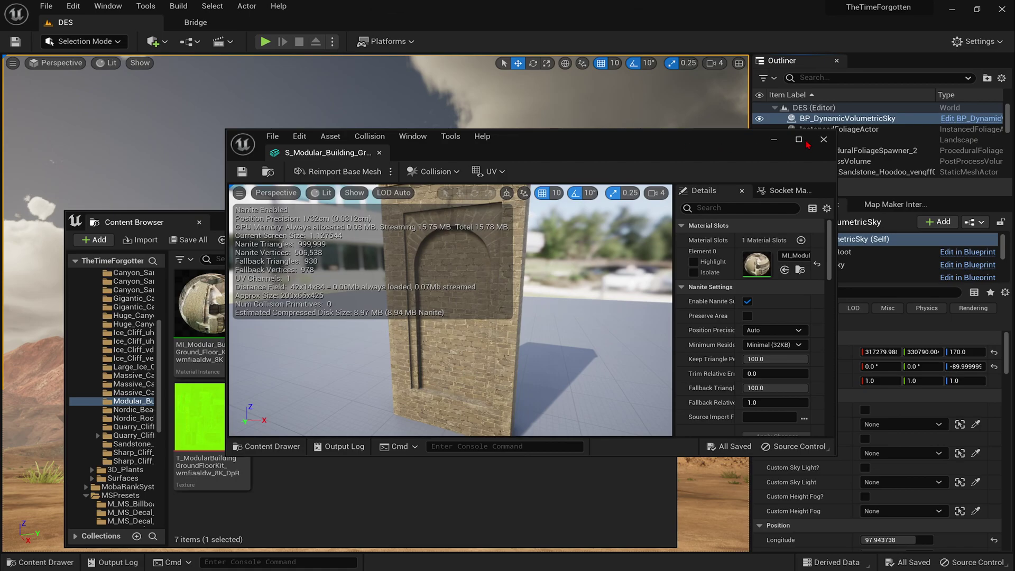
{"action": "left_click", "coordinate": [803, 139]}
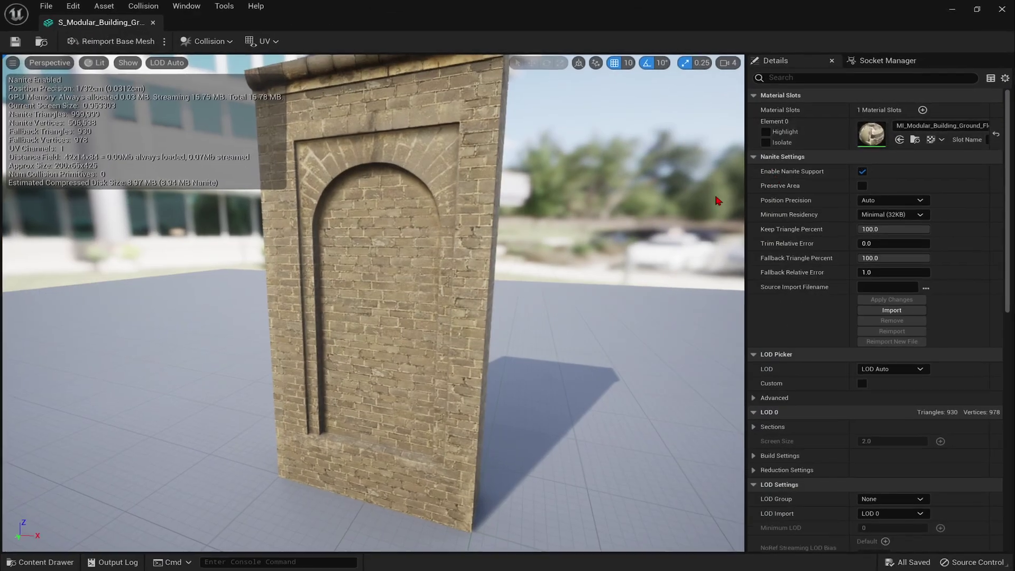
- Open the Auto Convex Collision settings for the wall mesh
{"action": "left_click", "coordinate": [861, 185]}
{"action": "left_click", "coordinate": [861, 188]}
{"action": "left_click", "coordinate": [211, 45]}
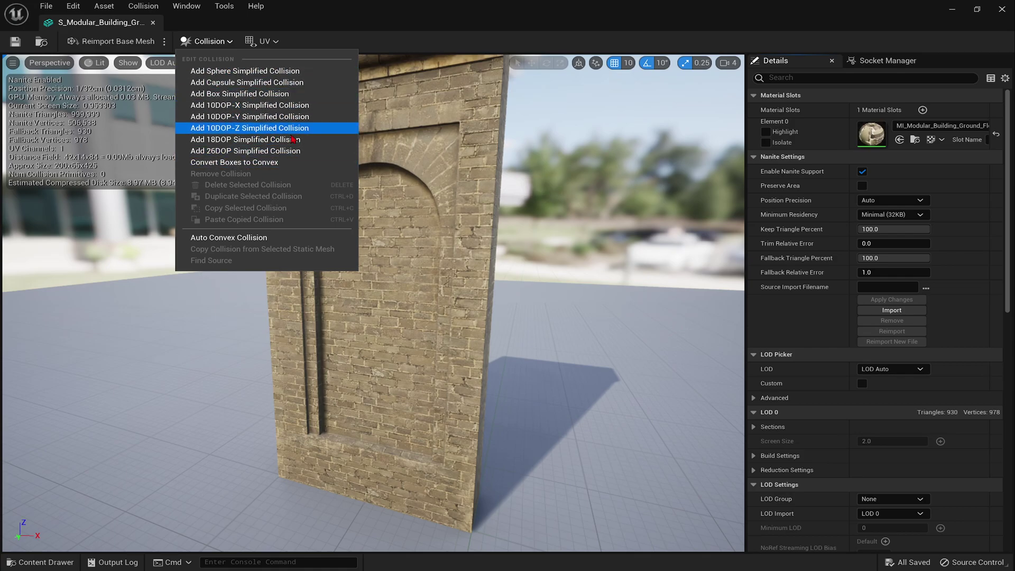
{"action": "left_click", "coordinate": [223, 241]}
{"action": "right_click_drag", "start_coordinate": [339, 291], "coordinate": [420, 346]}
{"action": "key", "text": "f"}
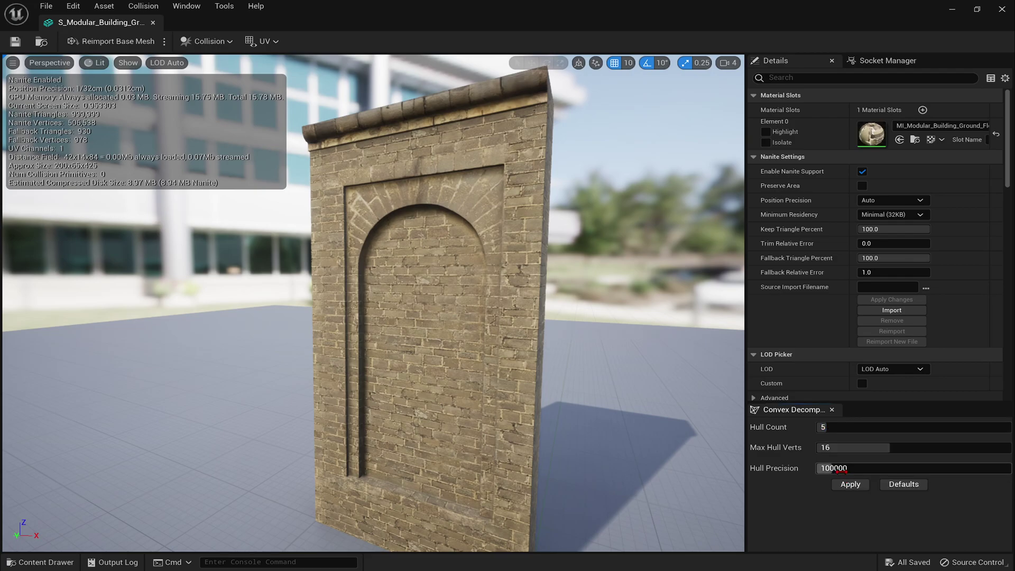
- Generate convex collision with a hull count of 5 and a hull precision of 130000, and check the hulls around the top ledge
{"action": "right_click_drag", "start_coordinate": [623, 365], "coordinate": [623, 365]}
{"action": "key", "text": "w"}
{"action": "key", "text": "w"}
{"action": "key", "text": "s"}
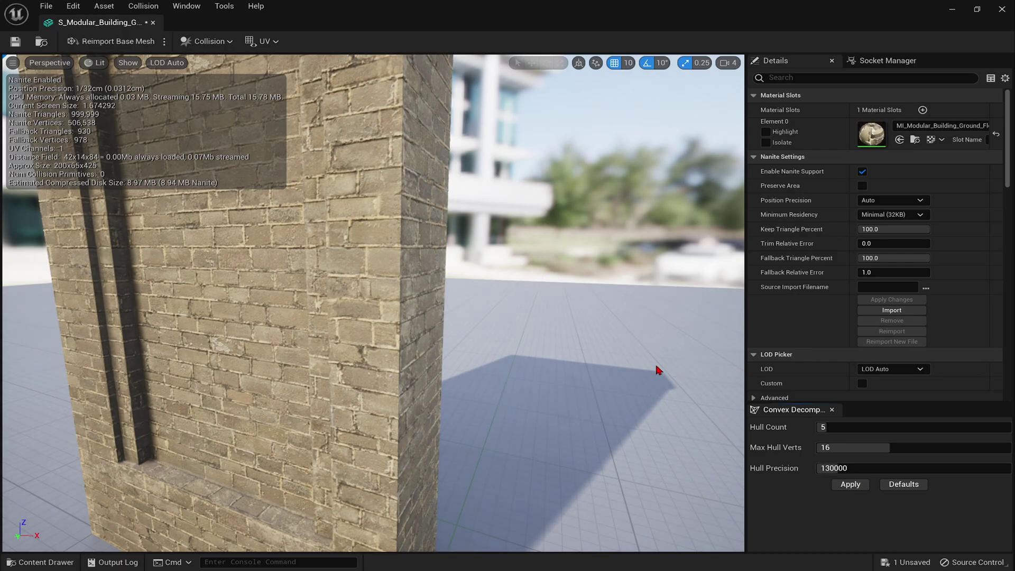
{"action": "right_click_drag", "start_coordinate": [581, 323], "coordinate": [572, 329]}
{"action": "key", "text": "w"}
{"action": "key", "text": "a"}
{"action": "key", "text": "w"}
{"action": "key", "text": "d"}
{"action": "right_click_drag", "start_coordinate": [489, 269], "coordinate": [592, 330]}
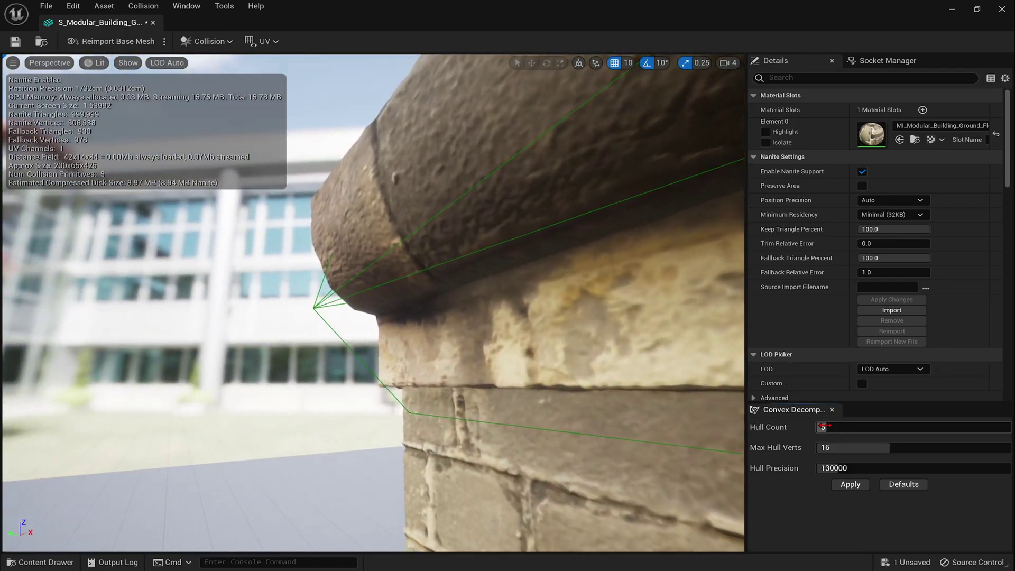
- Regenerate the wall's convex collision with a hull count of 2
{"action": "left_click", "coordinate": [849, 484]}
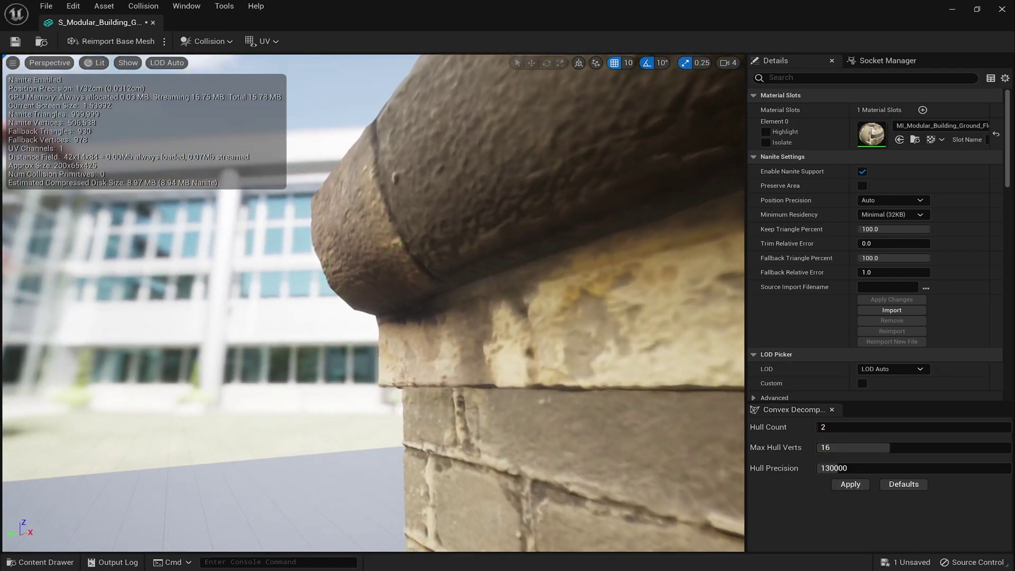
{"action": "right_click_drag", "start_coordinate": [507, 285], "coordinate": [494, 279]}
{"action": "right_click_drag", "start_coordinate": [671, 425], "coordinate": [671, 425]}
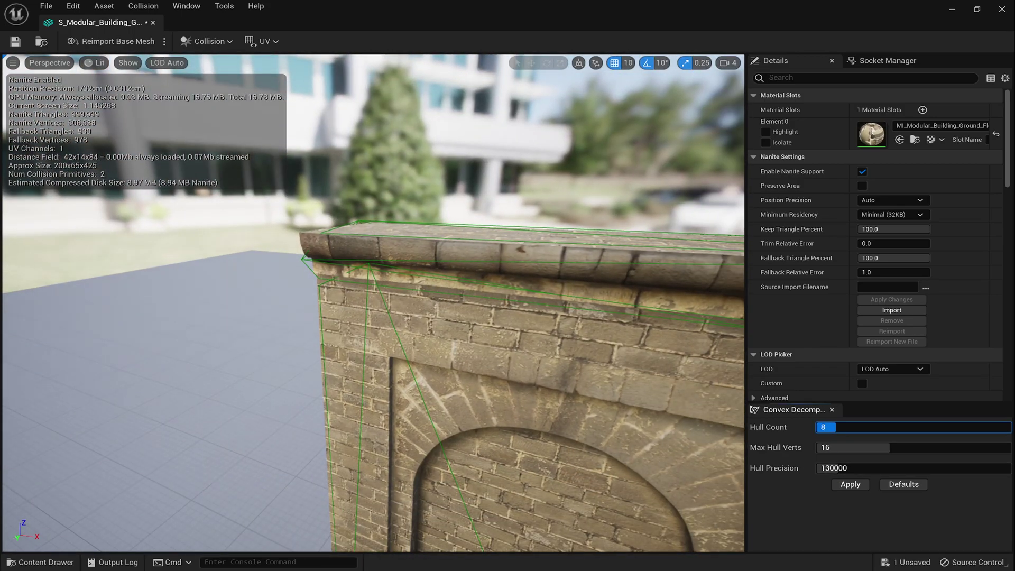
- Regenerate the wall's convex collision with a hull count of 21
{"action": "type", "text": "21"}
{"action": "key", "text": "Return"}
{"action": "right_click_drag", "start_coordinate": [641, 403], "coordinate": [595, 378]}
- Set max hull verts to 21 and hull precision to 370000, and apply the convex decomposition
{"action": "left_click_drag", "start_coordinate": [867, 448], "coordinate": [868, 447]}
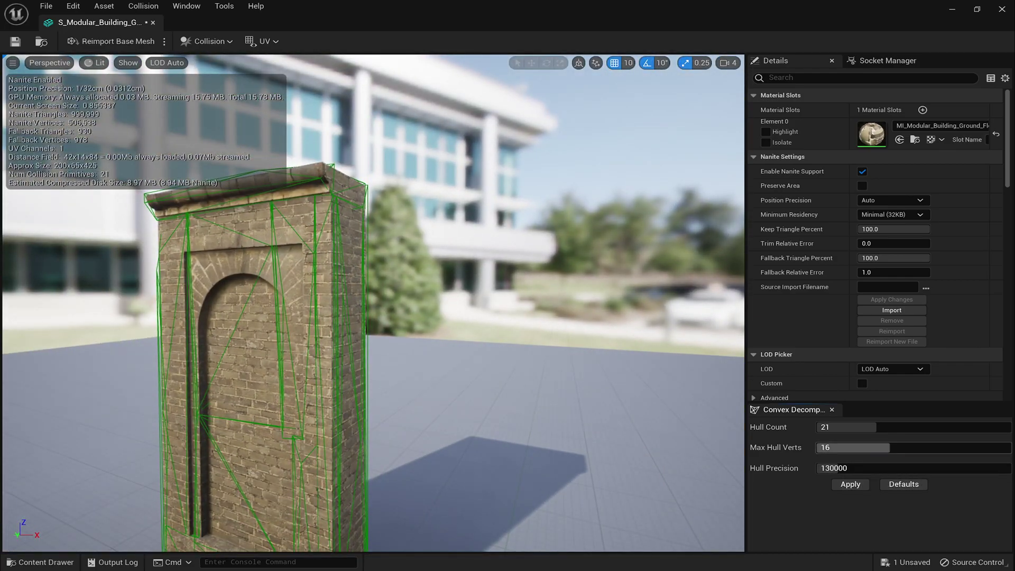
{"action": "left_click", "coordinate": [835, 481]}
{"action": "right_click_drag", "start_coordinate": [712, 426], "coordinate": [675, 372]}
{"action": "key", "text": "w"}
{"action": "key", "text": "s"}
{"action": "key", "text": "s"}
{"action": "left_click", "coordinate": [847, 468]}
{"action": "left_click", "coordinate": [849, 484]}
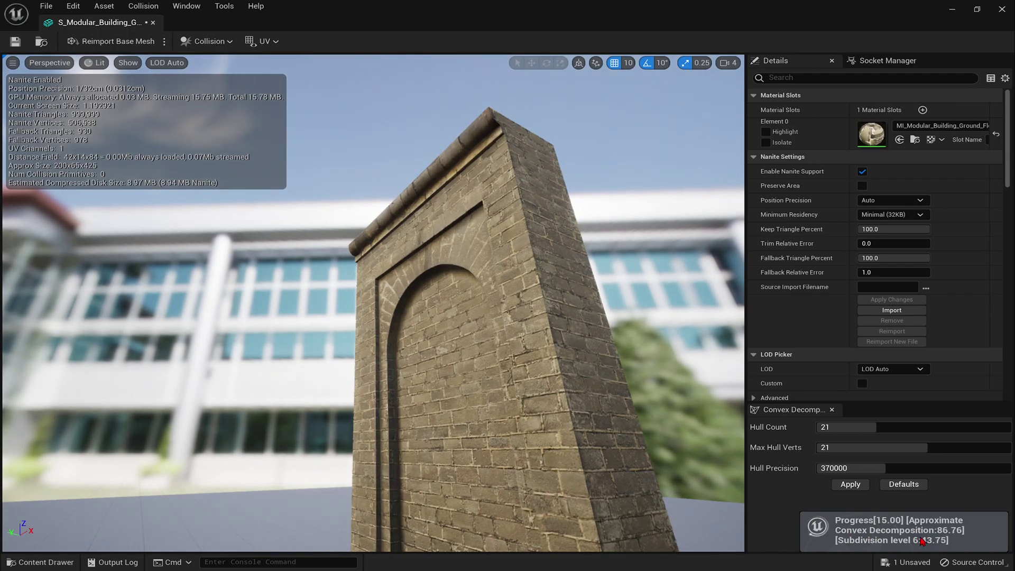
- Examine how closely the collision hulls follow the wall's ledge, sides and base, using a camera speed of 2
{"action": "right_click_drag", "start_coordinate": [624, 415], "coordinate": [624, 415]}
{"action": "key", "text": "w"}
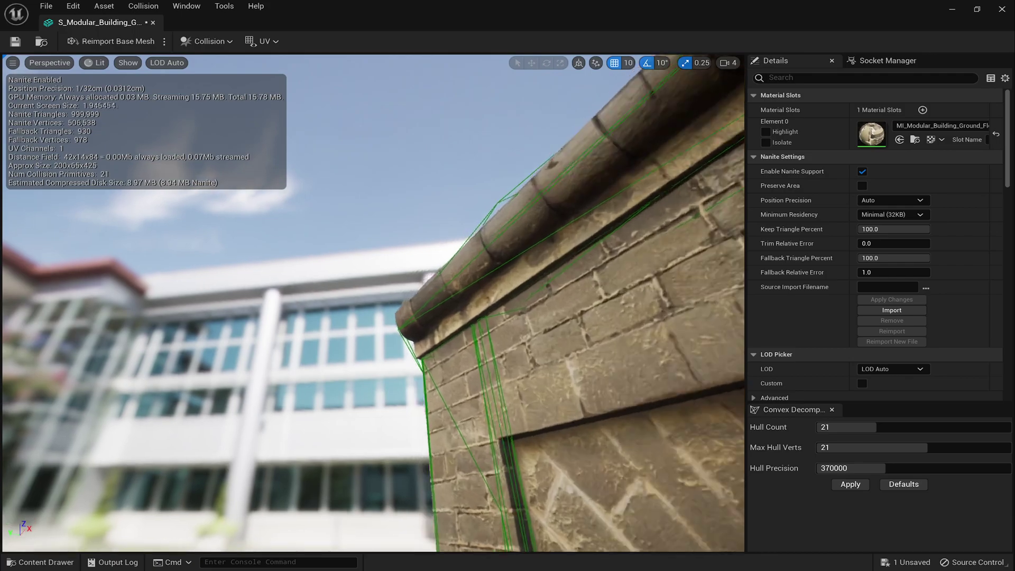
{"action": "right_click_drag", "start_coordinate": [675, 338], "coordinate": [708, 428]}
{"action": "left_click", "coordinate": [733, 64]}
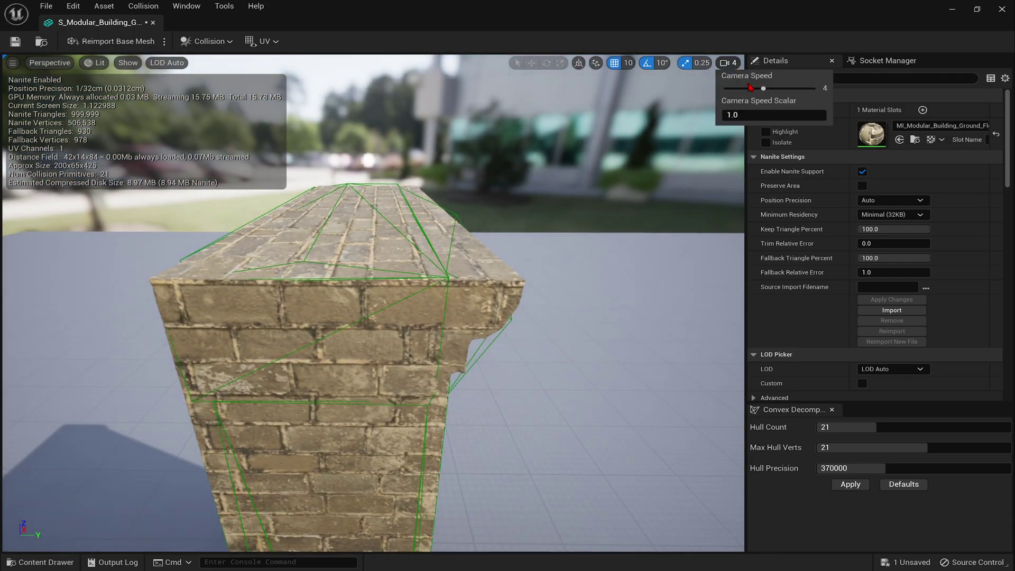
{"action": "key", "text": "w"}
{"action": "right_click_drag", "start_coordinate": [671, 185], "coordinate": [639, 214]}
{"action": "key", "text": "a"}
{"action": "key", "text": "w"}
- Save the wall's static mesh and close its editor
{"action": "left_click", "coordinate": [15, 42]}
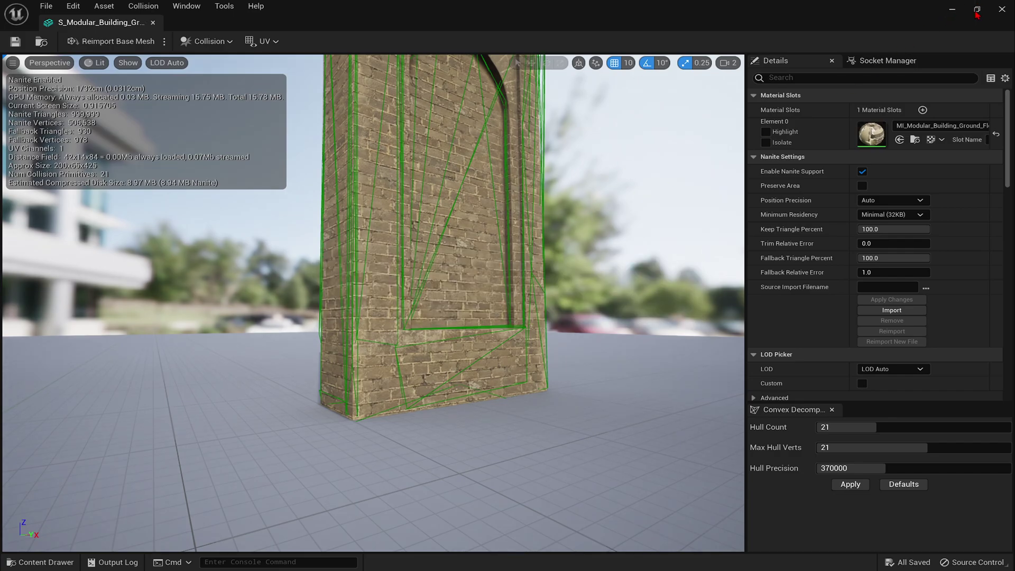
{"action": "left_click", "coordinate": [1001, 9]}
- Place the high_Var1 wall mesh on the open desert ground of the level and close the Content Browser
{"action": "left_click_drag", "start_coordinate": [490, 226], "coordinate": [428, 349]}
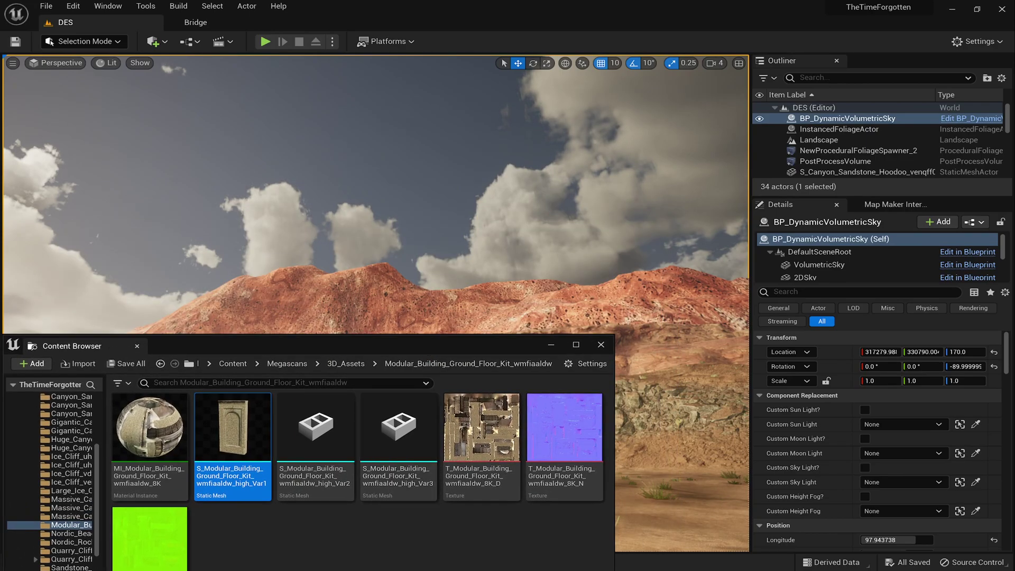
{"action": "right_click_drag", "start_coordinate": [429, 291], "coordinate": [455, 328]}
{"action": "right_click_drag", "start_coordinate": [370, 169], "coordinate": [369, 164]}
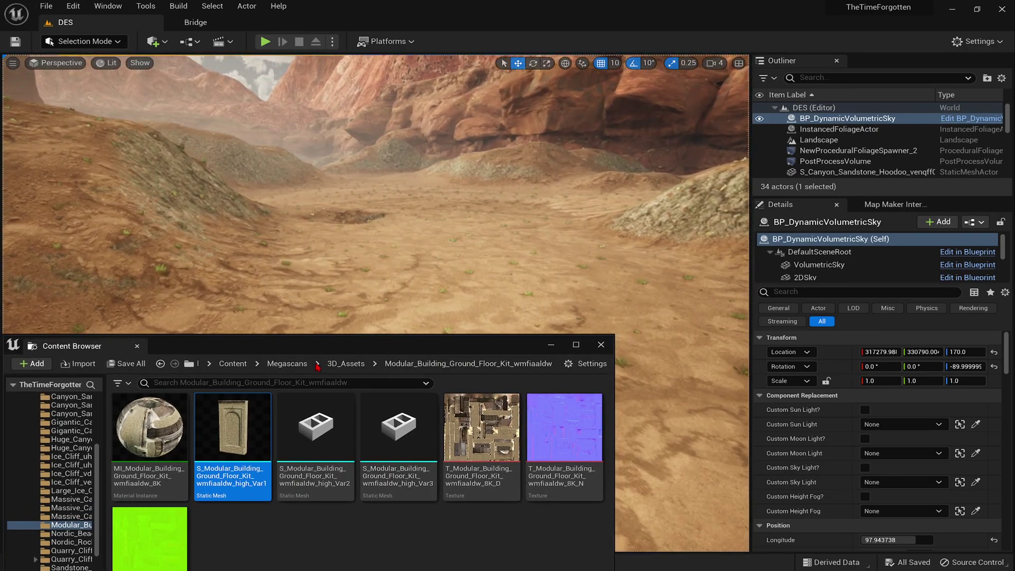
{"action": "left_click_drag", "start_coordinate": [233, 428], "coordinate": [443, 318]}
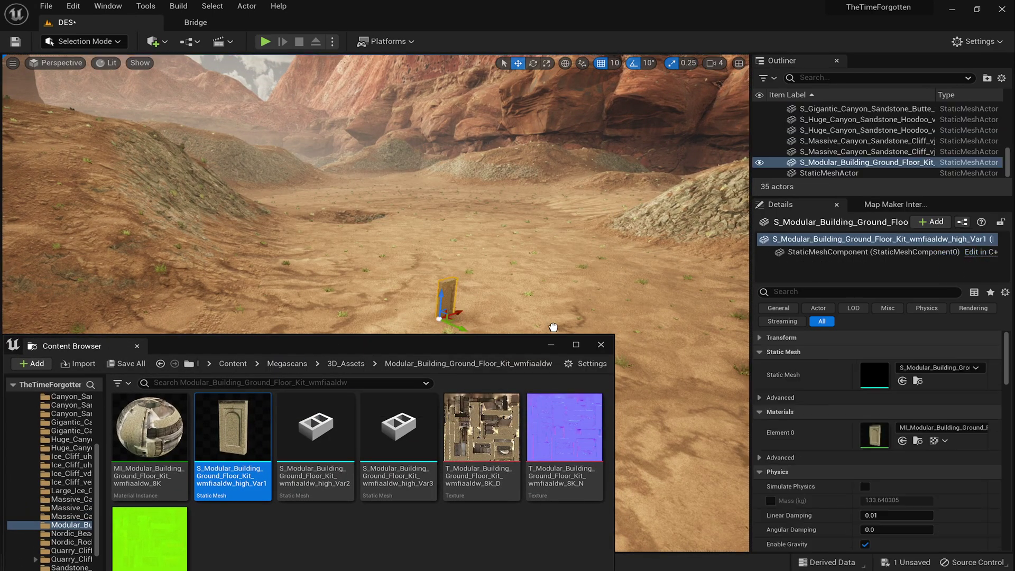
{"action": "left_click", "coordinate": [601, 345]}
{"action": "right_click_drag", "start_coordinate": [581, 328], "coordinate": [624, 365]}
{"action": "key", "text": "w"}
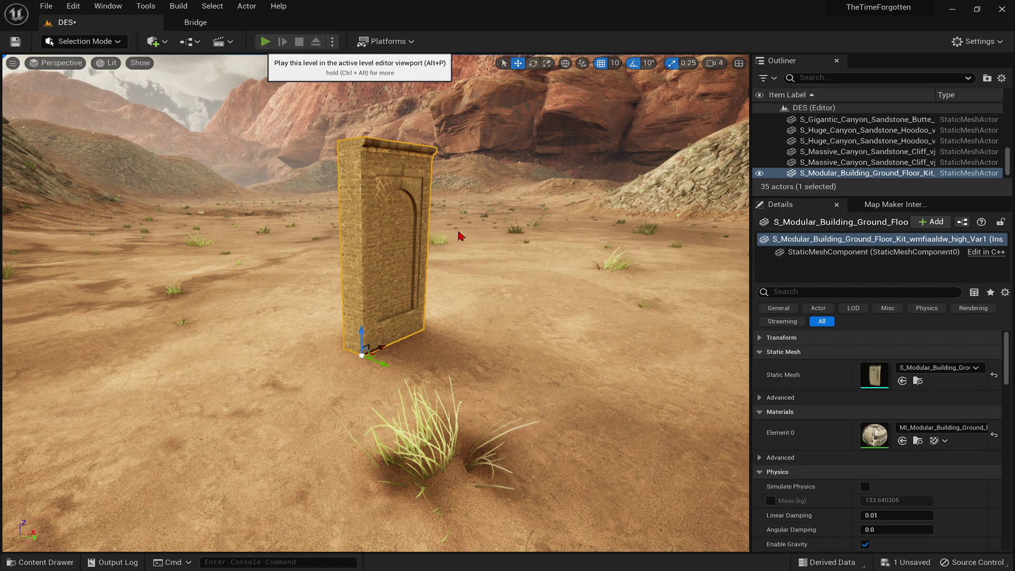
- Play the level in the viewport and move the character against the wall to test its collision
{"action": "key", "text": "alt+p"}
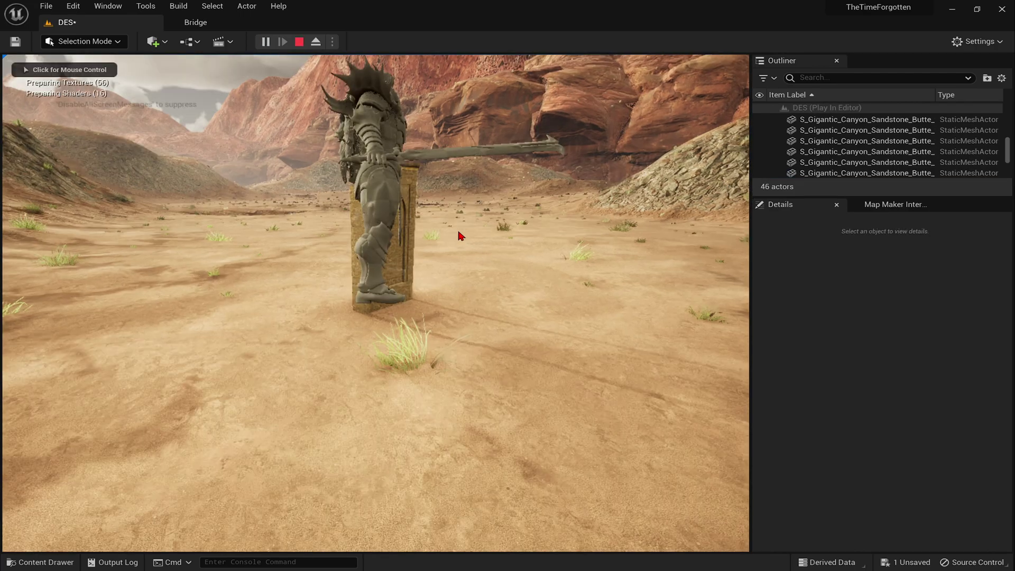
{"action": "key", "text": "w"}
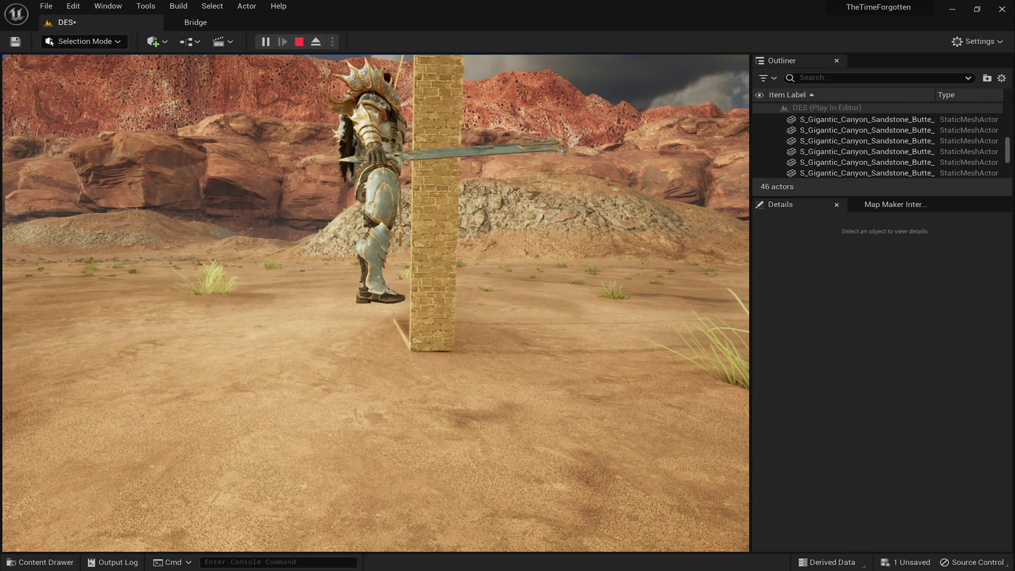
{"action": "key", "text": "d"}
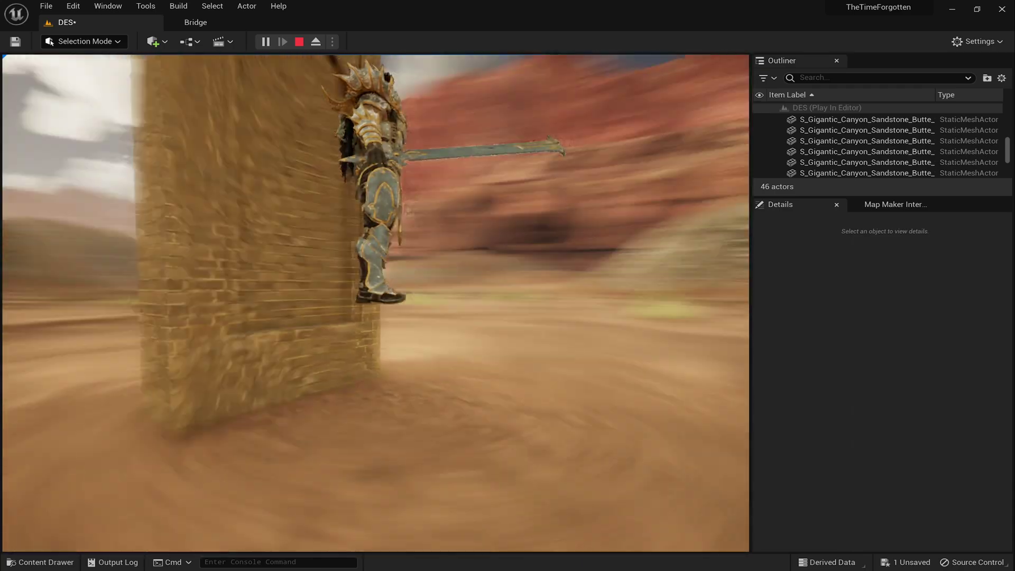